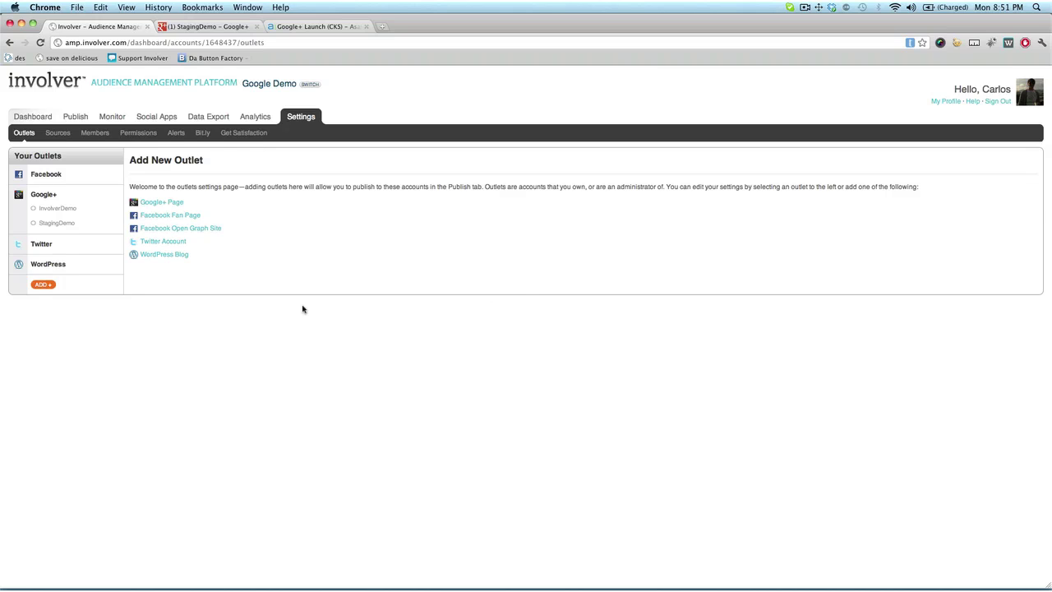
Authorize Google+ access, add the Shocolates page as an outlet, and view its circles.
click(155, 204)
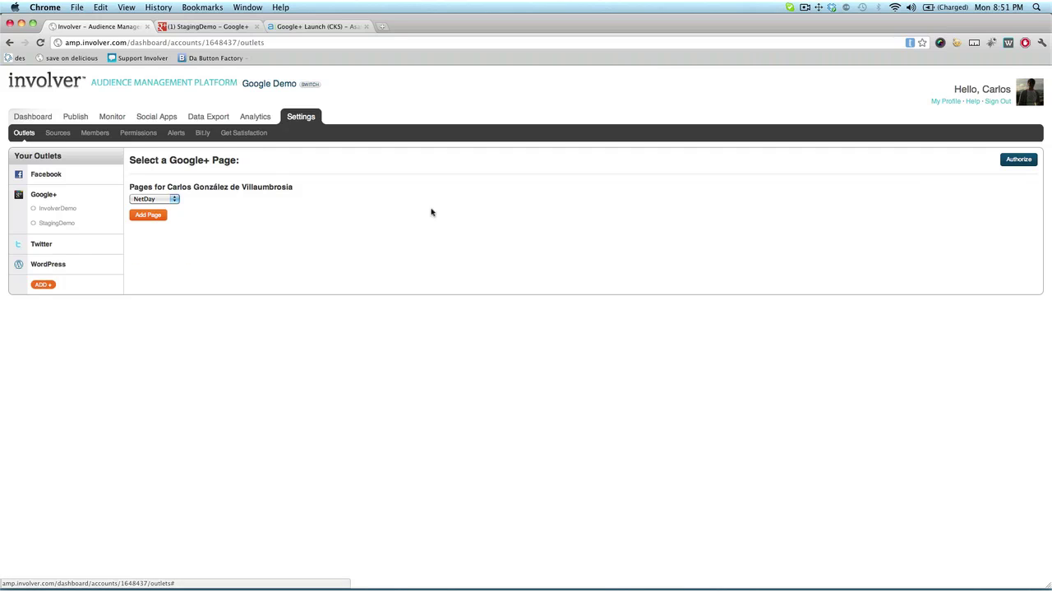
click(1016, 161)
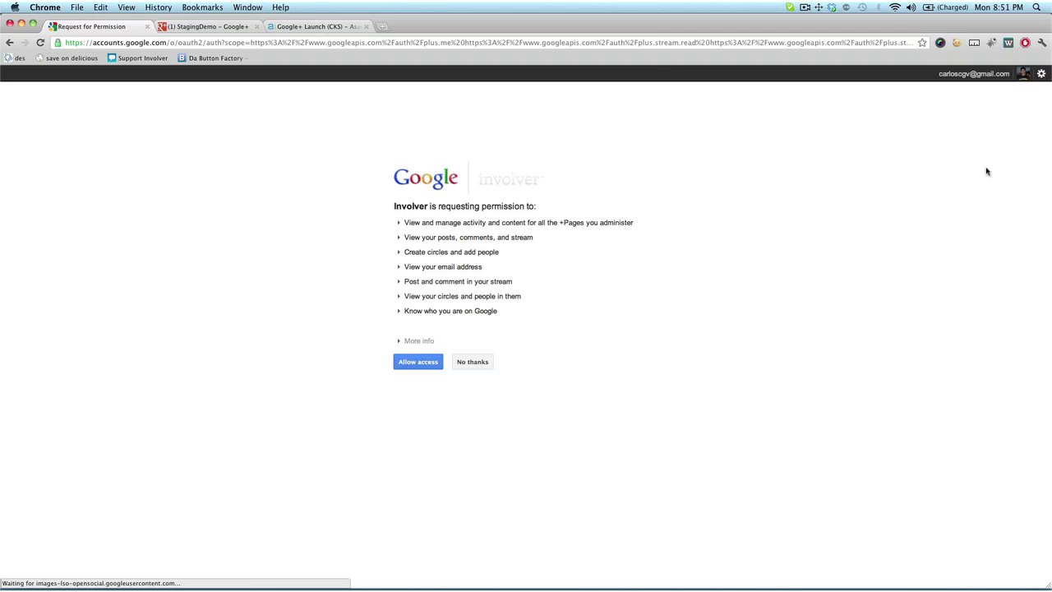
click(418, 365)
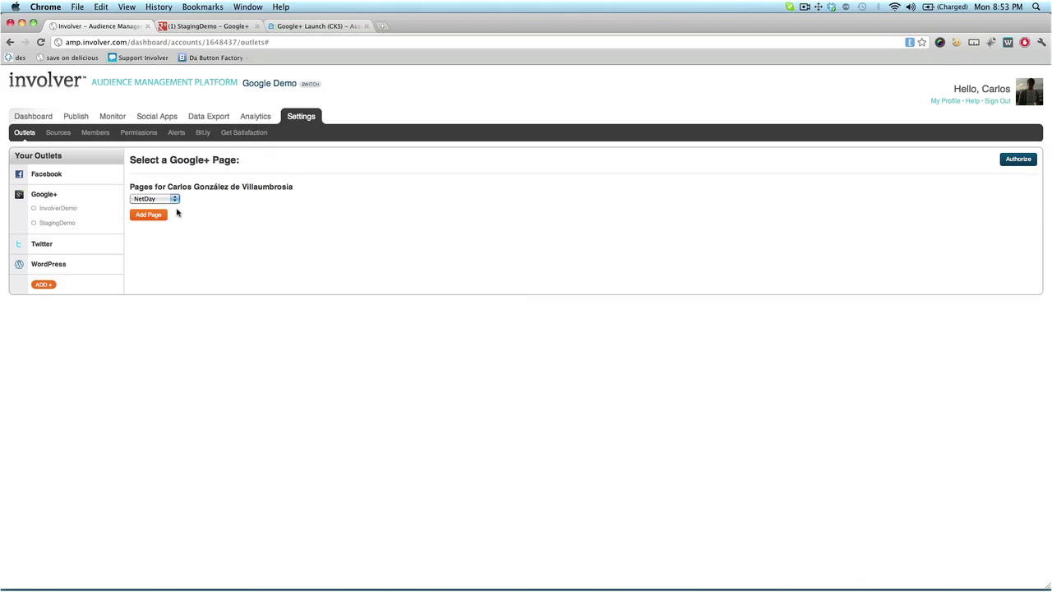
click(170, 199)
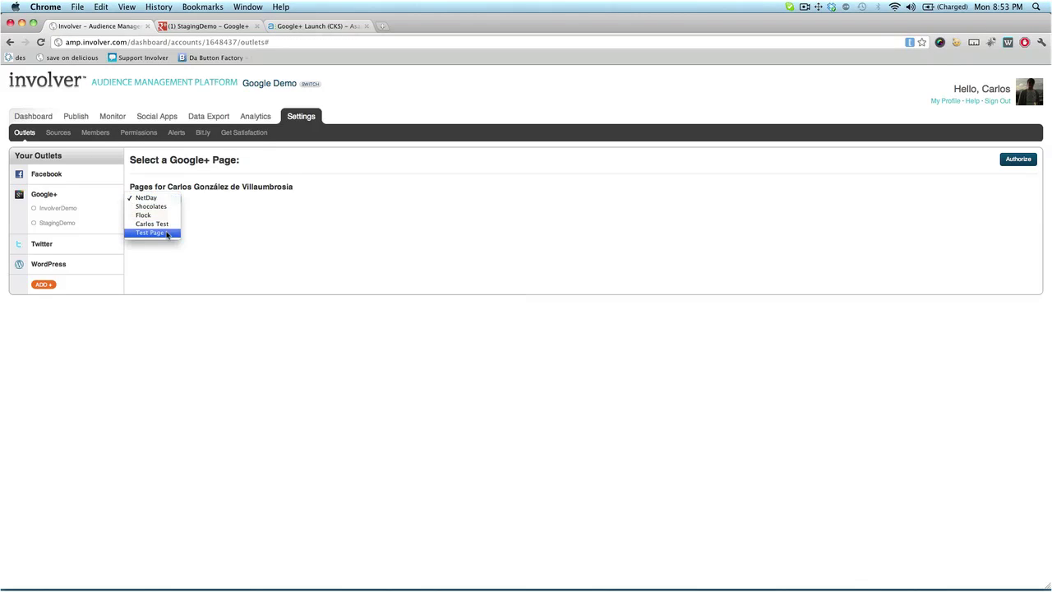
click(167, 206)
click(160, 216)
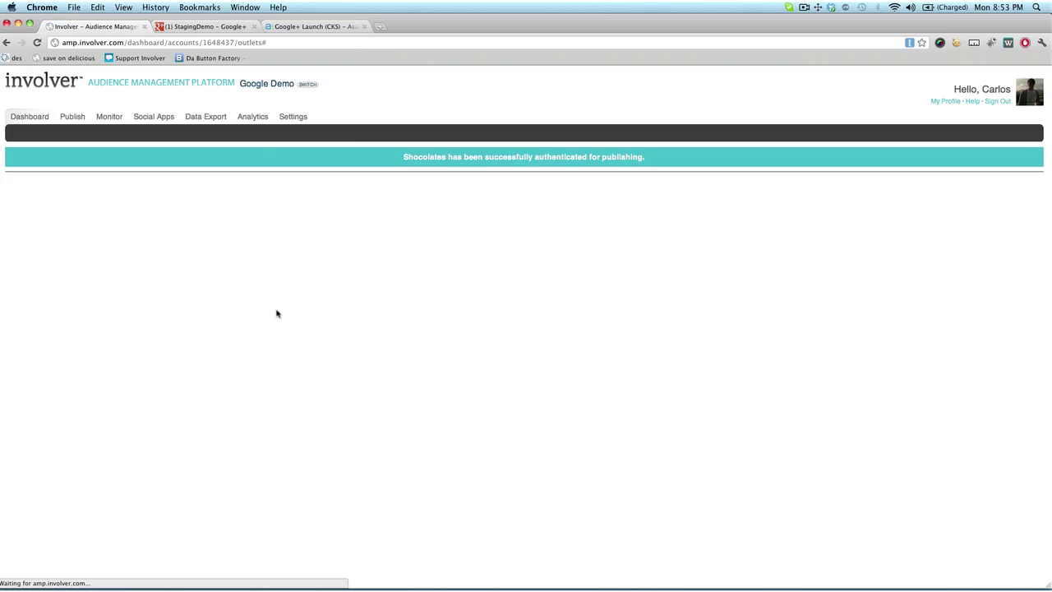
click(60, 265)
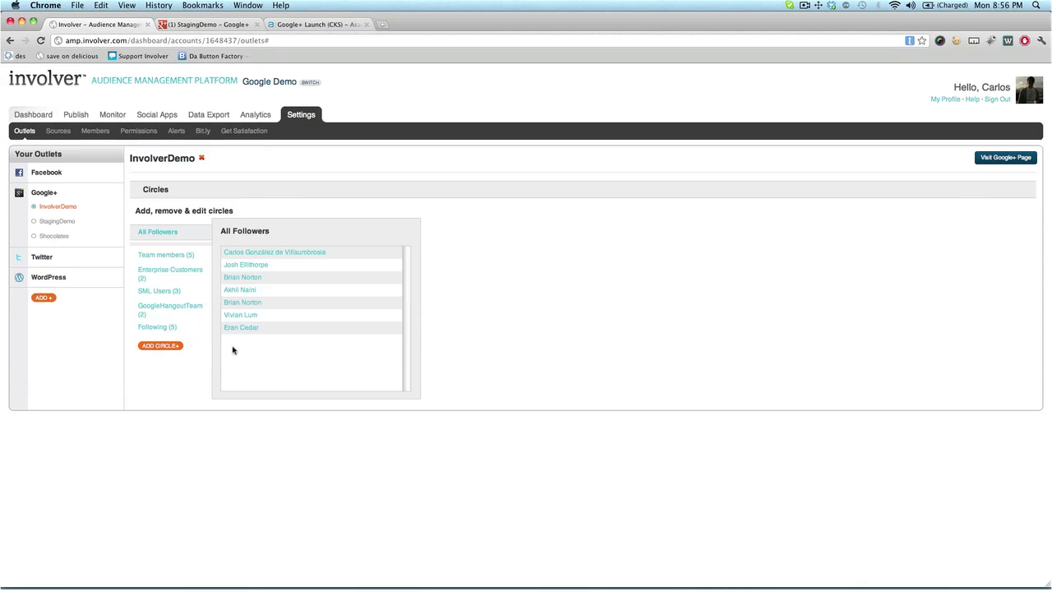
Create a new circle named 'Best customers' on the InvolverDemo page.
click(164, 348)
click(194, 417)
text(Best customers)
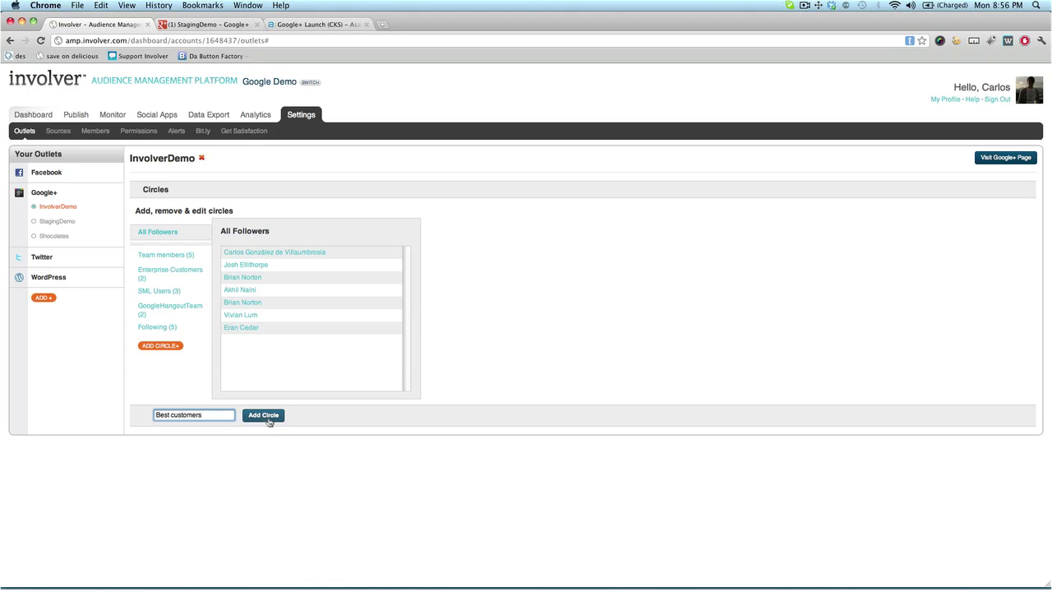
click(250, 416)
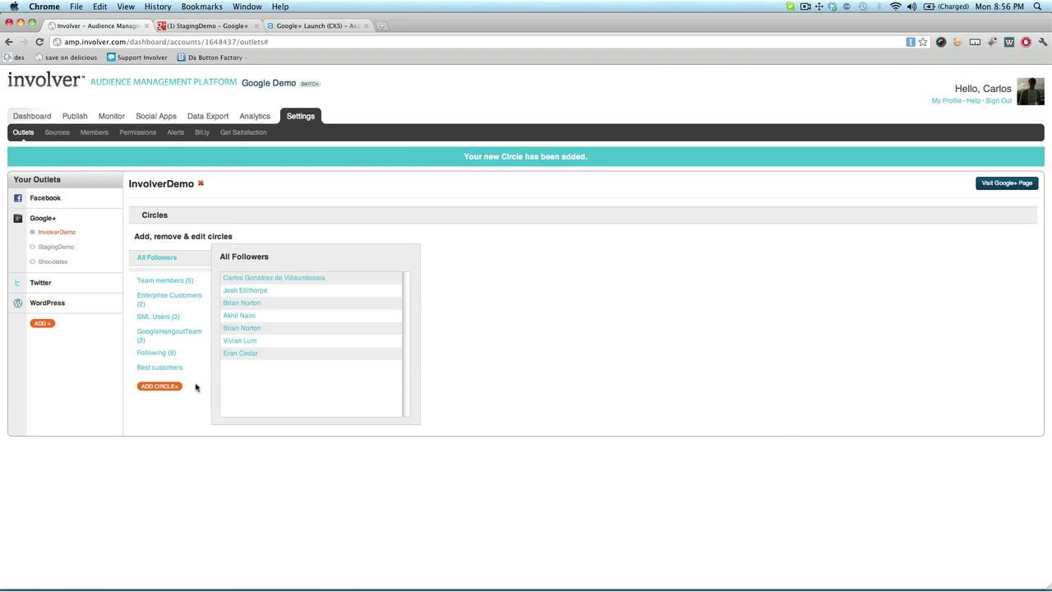
Check the Best customers circle, then remove the Enterprise Customers circle.
click(169, 370)
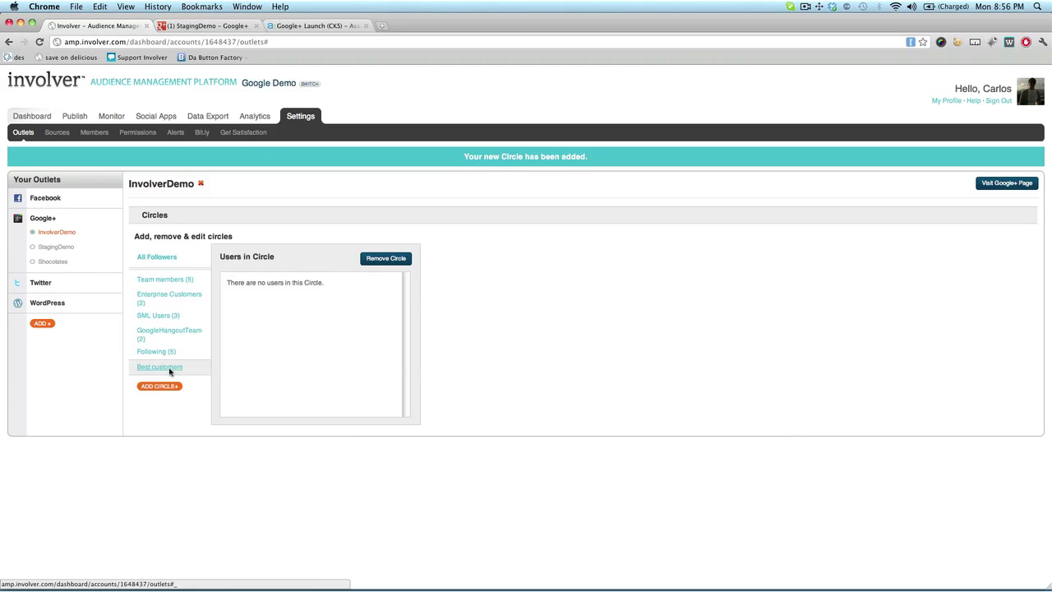
click(165, 298)
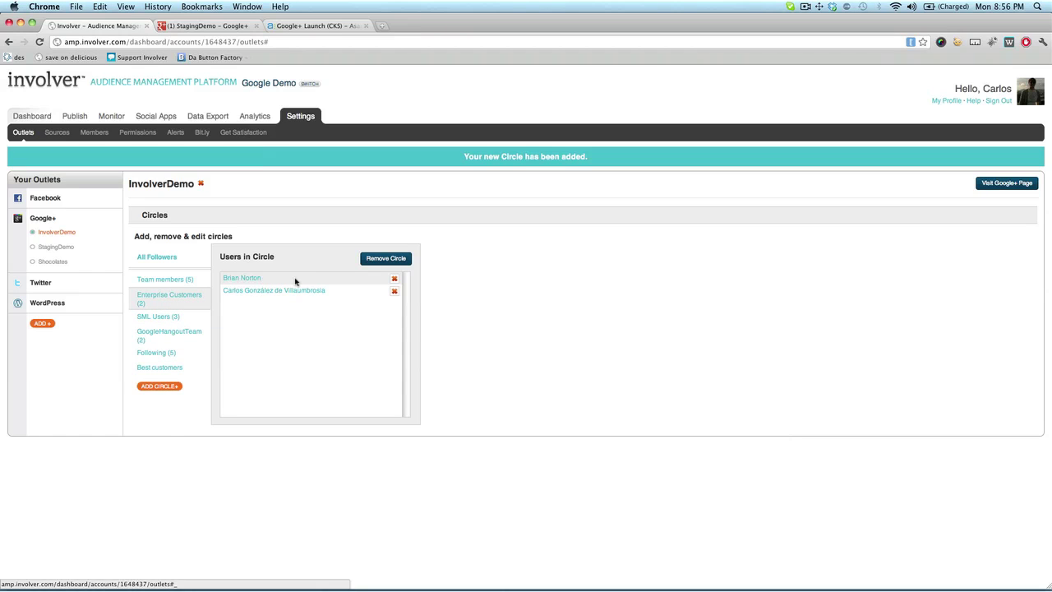
click(396, 260)
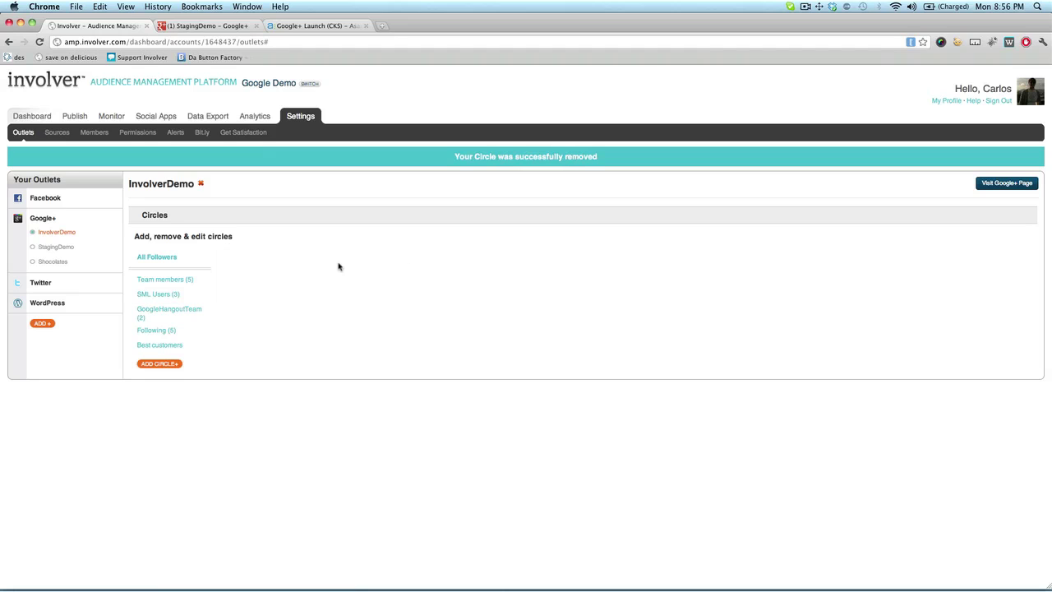
Add the first follower in All Followers to the Following and Best customers circles.
click(167, 256)
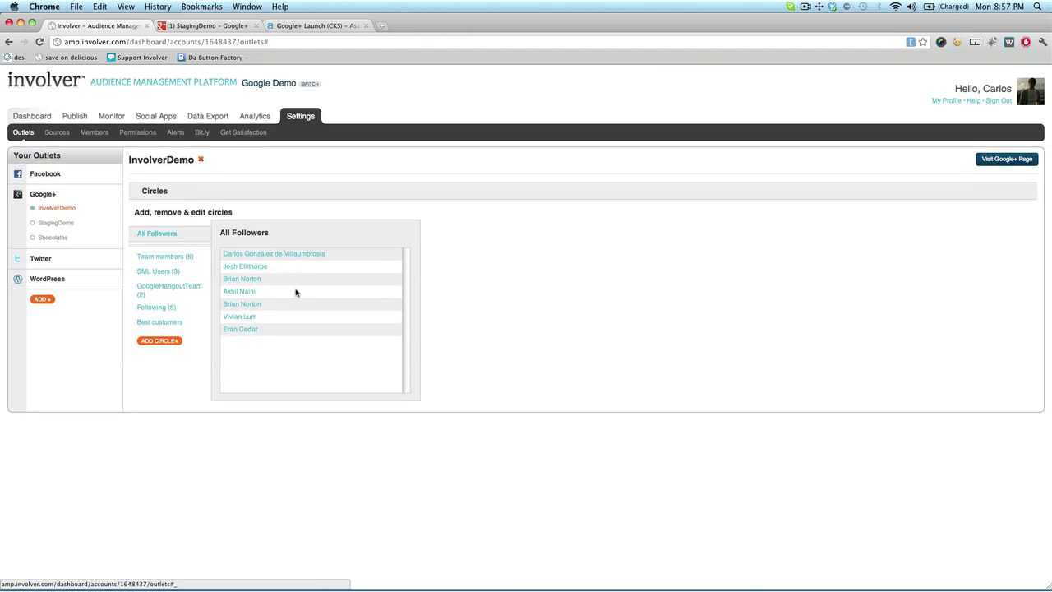
click(316, 255)
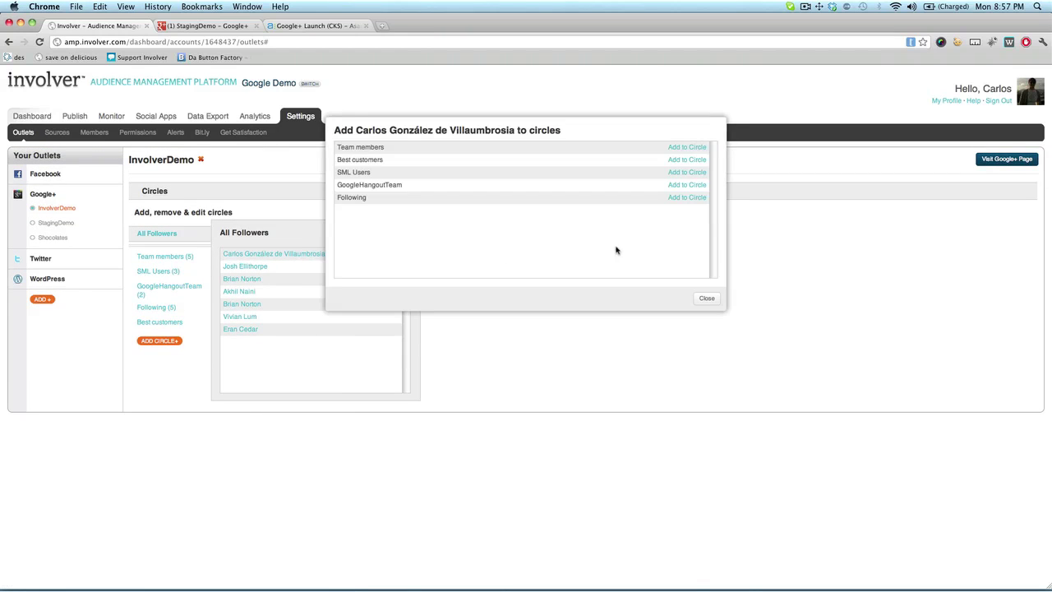
click(680, 200)
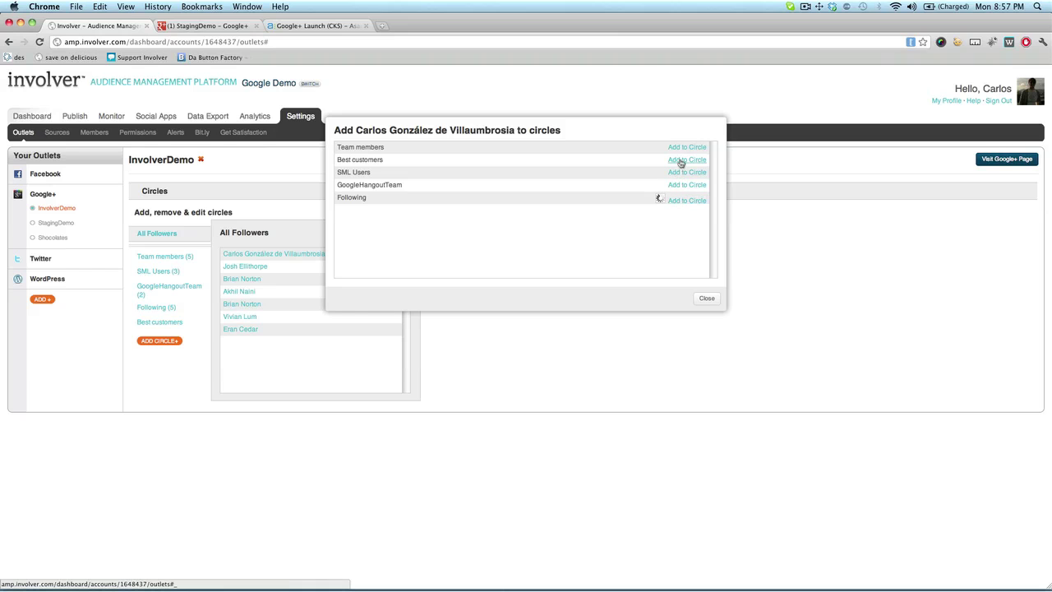
click(680, 161)
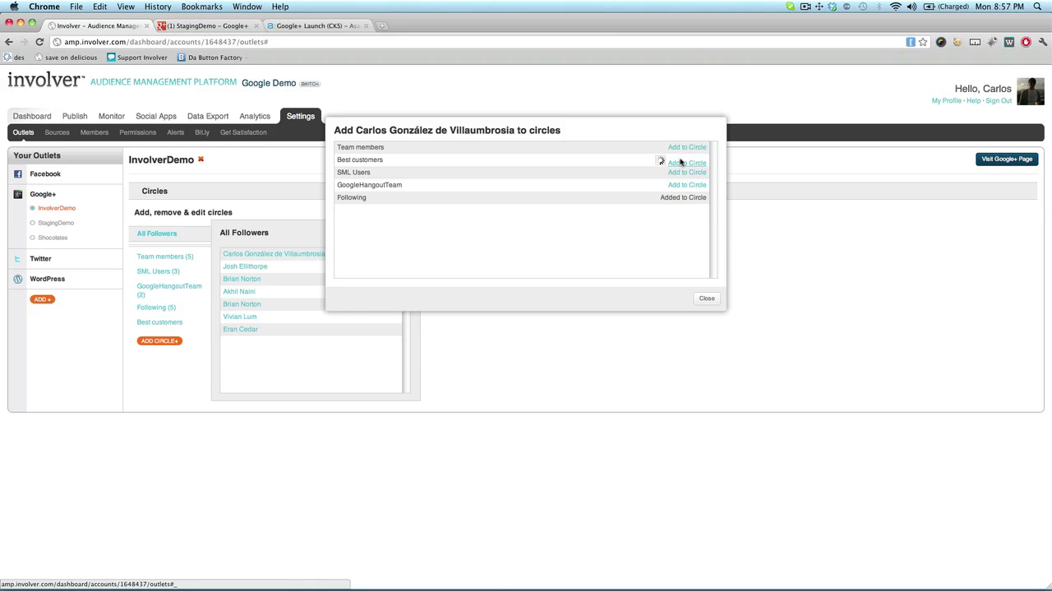
click(707, 298)
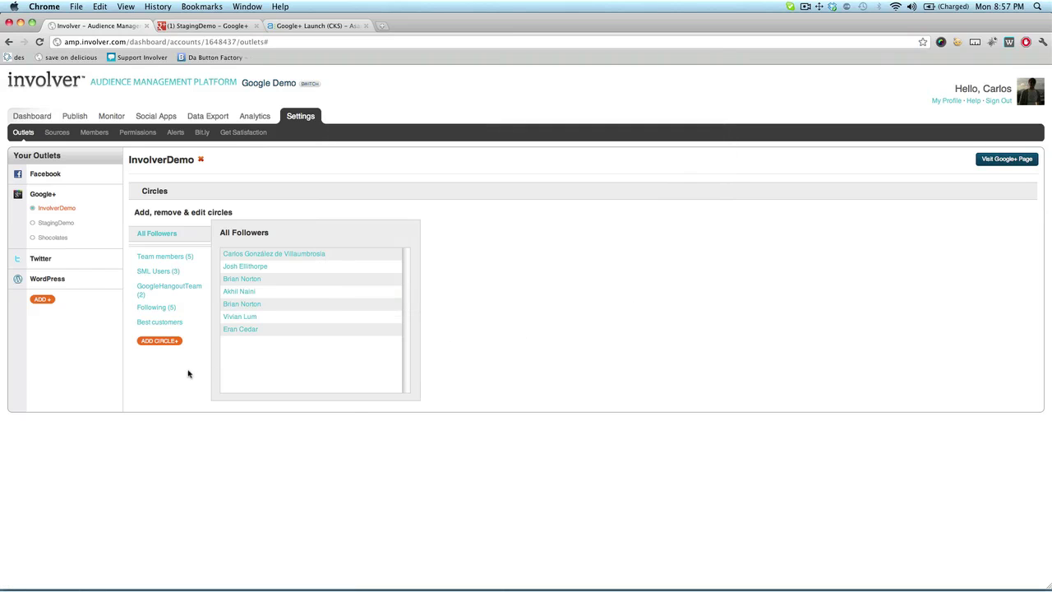
Check Best customers, then remove that follower from the Following circle.
click(165, 323)
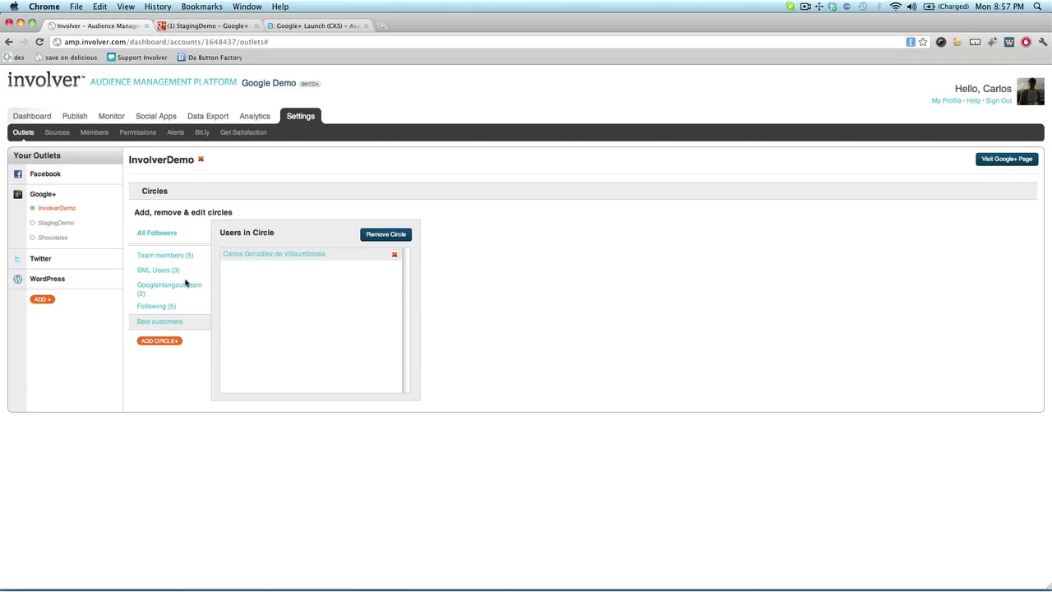
click(161, 307)
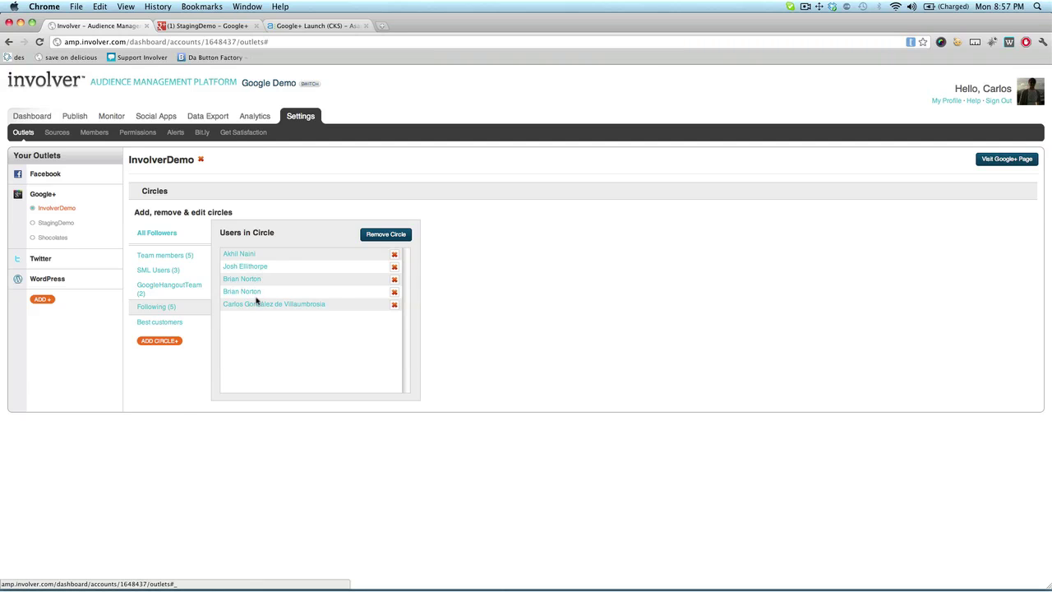
click(395, 306)
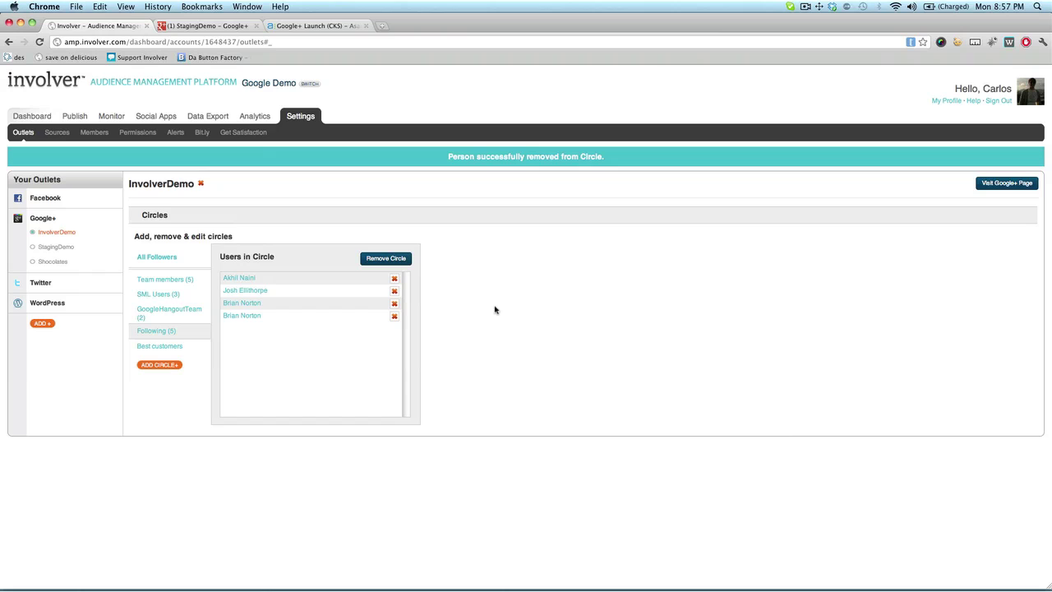
Compose a StagingDemo message 'Involver adds Google+!' with the involver.com link attached.
click(81, 119)
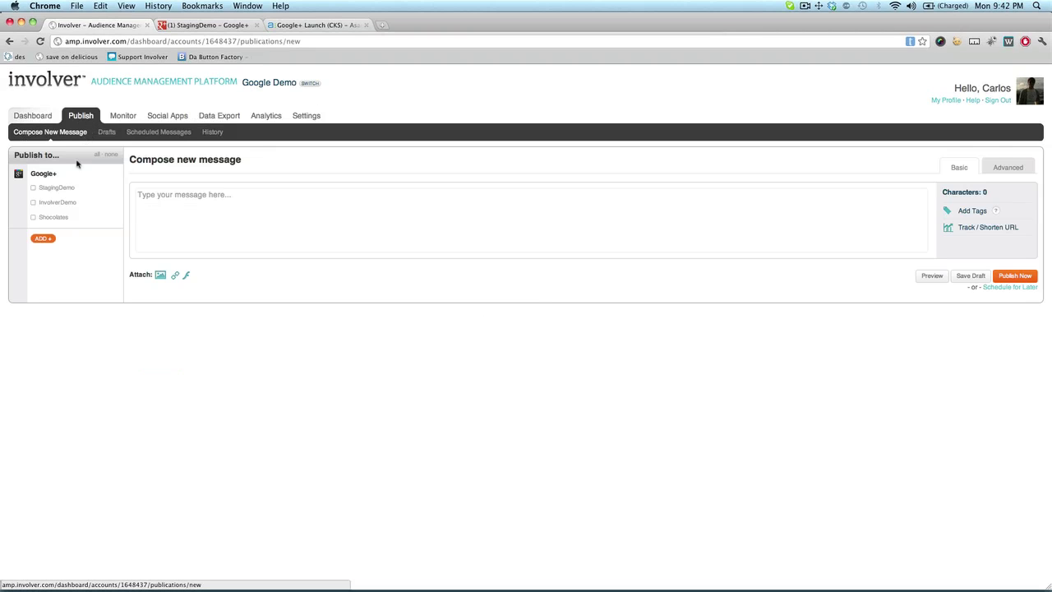
click(71, 187)
click(168, 210)
text(Involver adds Google+!)
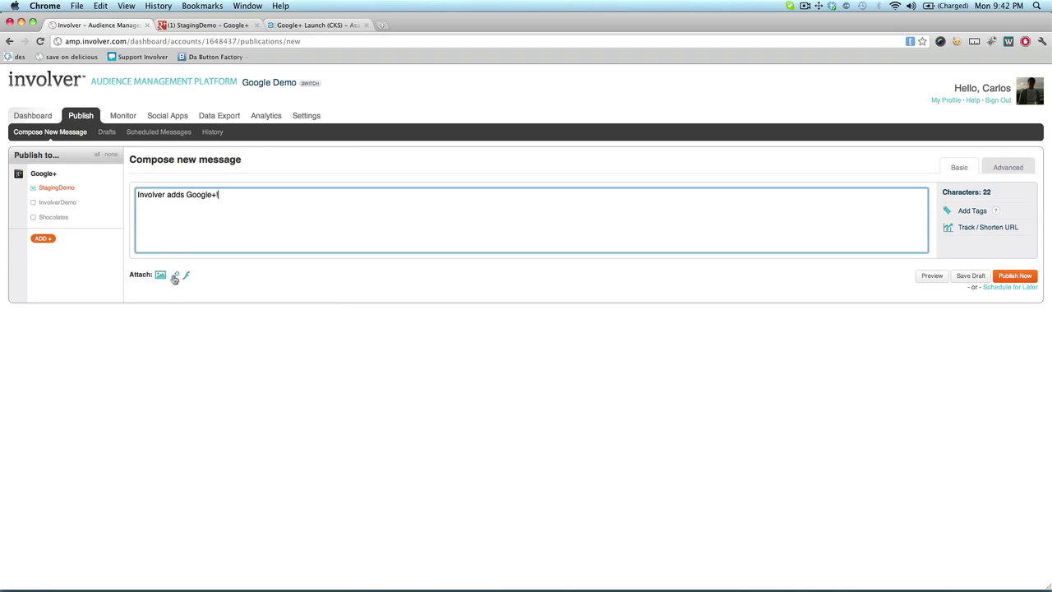
click(174, 276)
click(392, 284)
text(http://involver.com/)
click(697, 399)
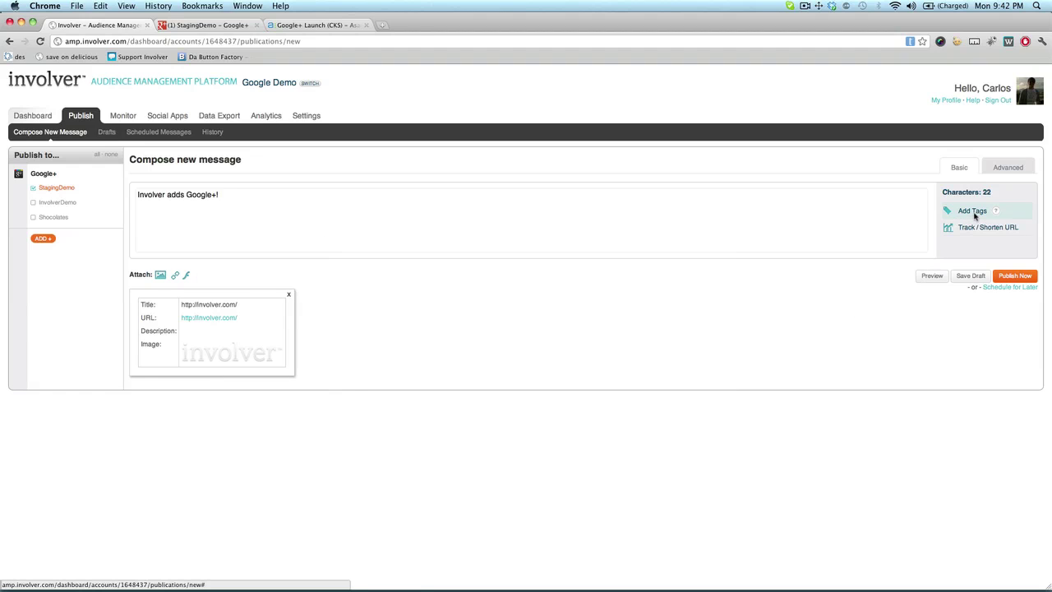
Keep immediate publishing, target the Best customers and Following circles, and publish now.
click(995, 287)
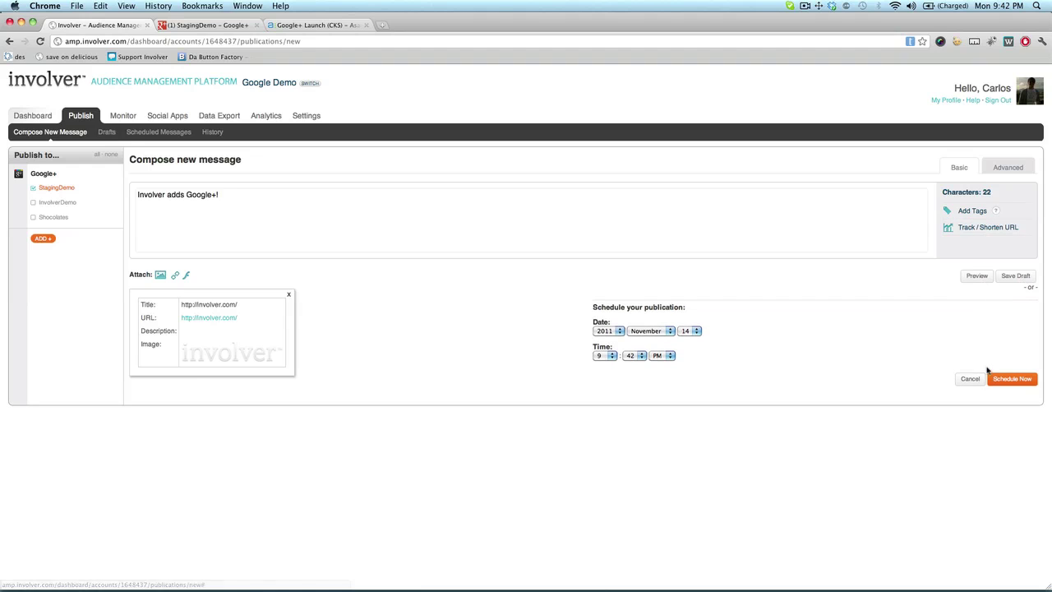
click(976, 379)
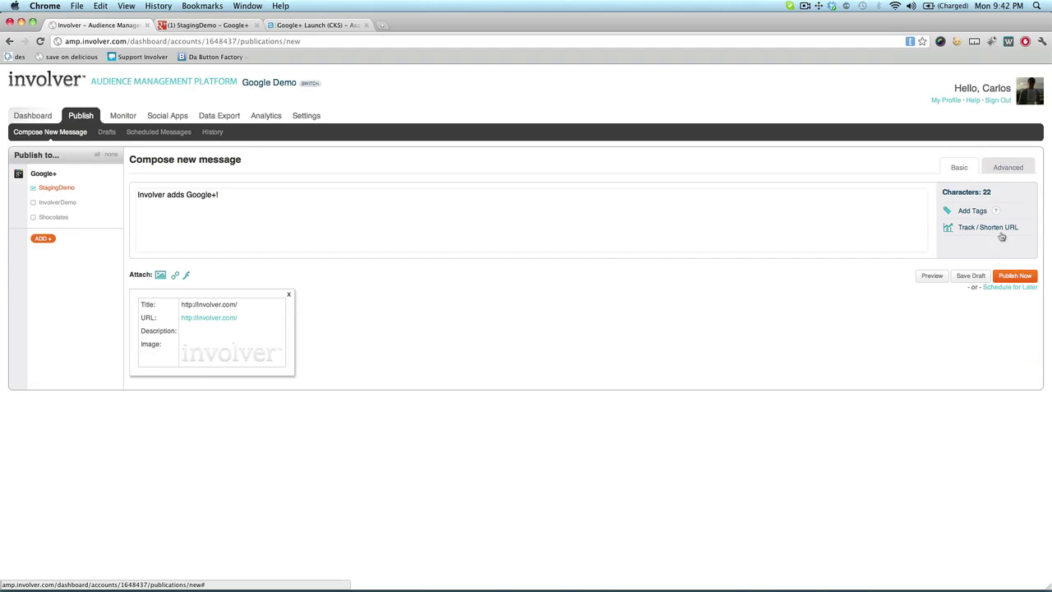
click(1009, 167)
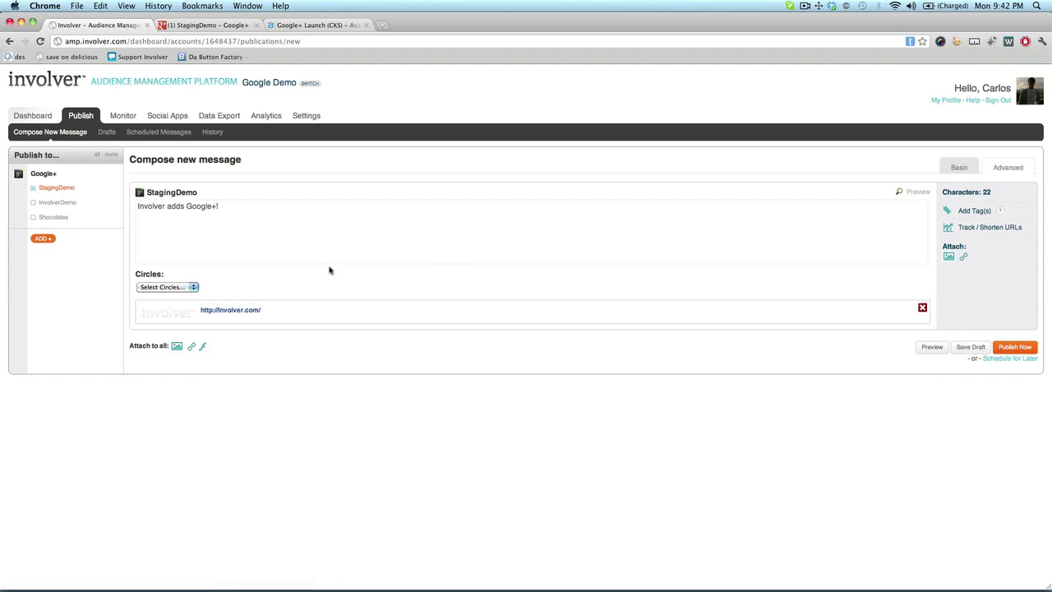
click(192, 286)
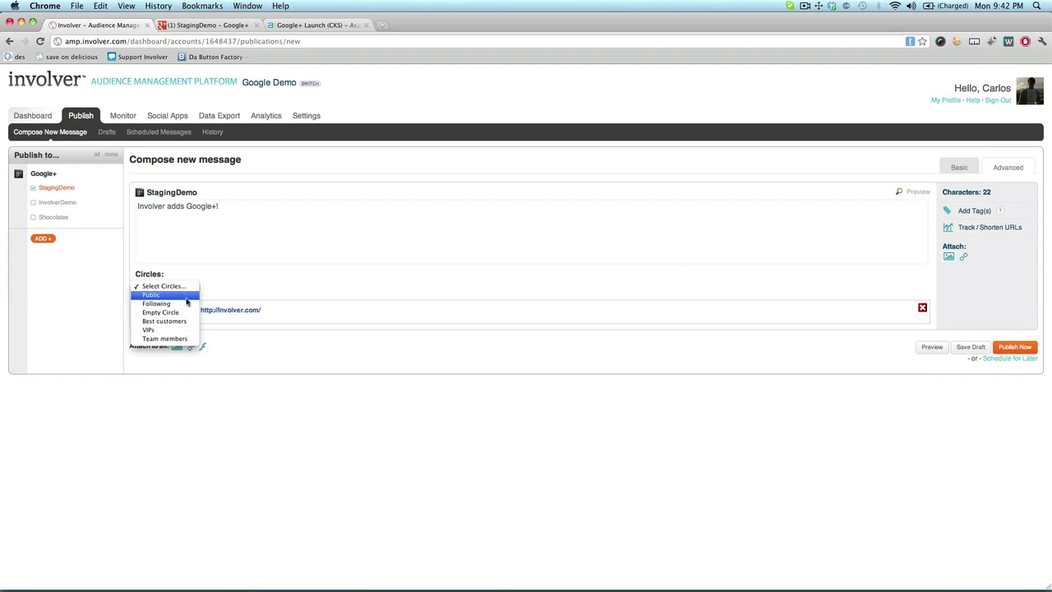
click(185, 321)
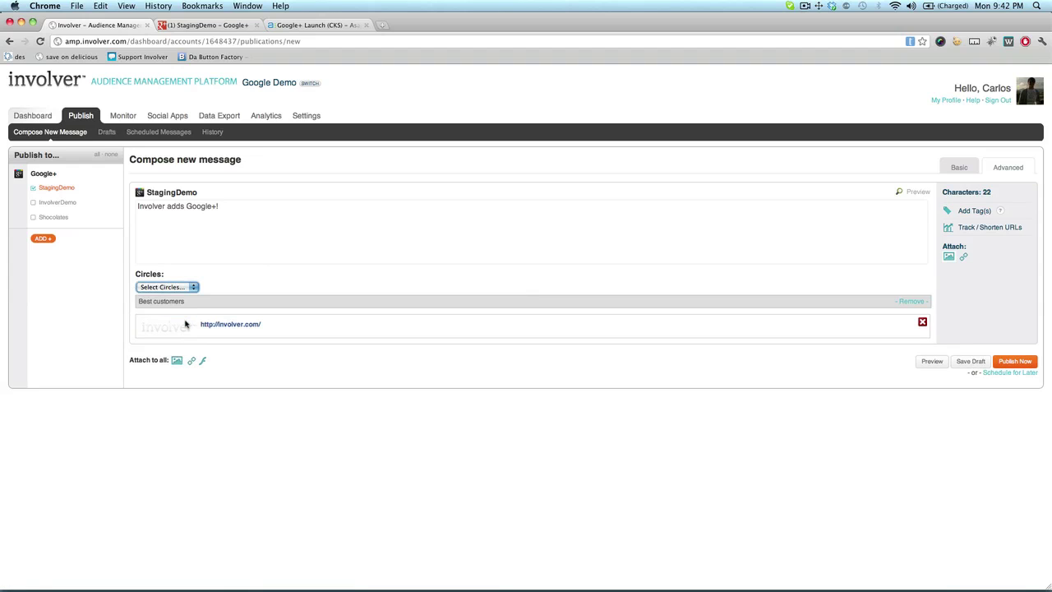
click(193, 286)
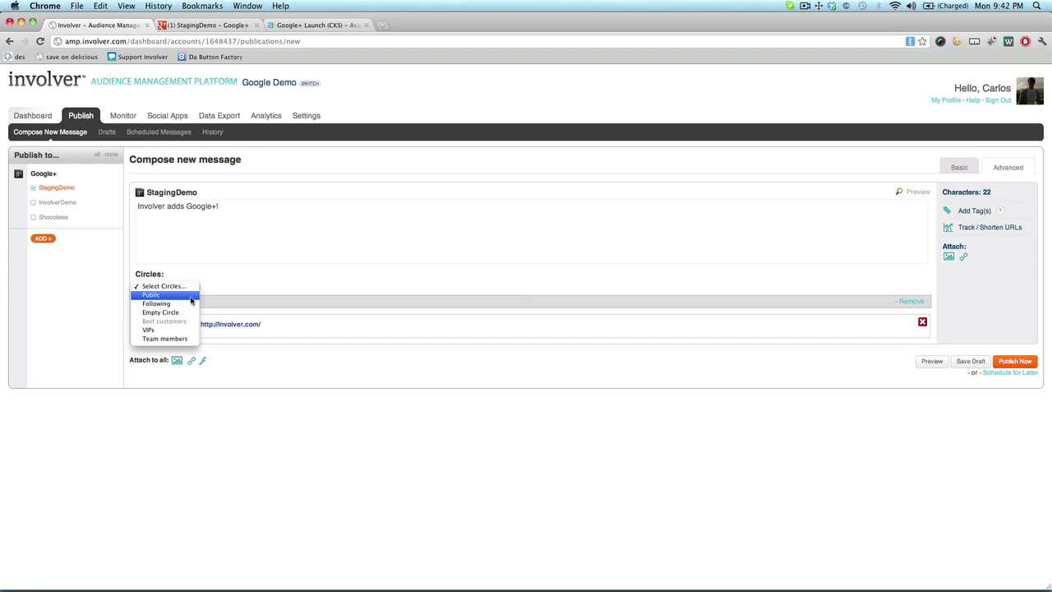
click(192, 303)
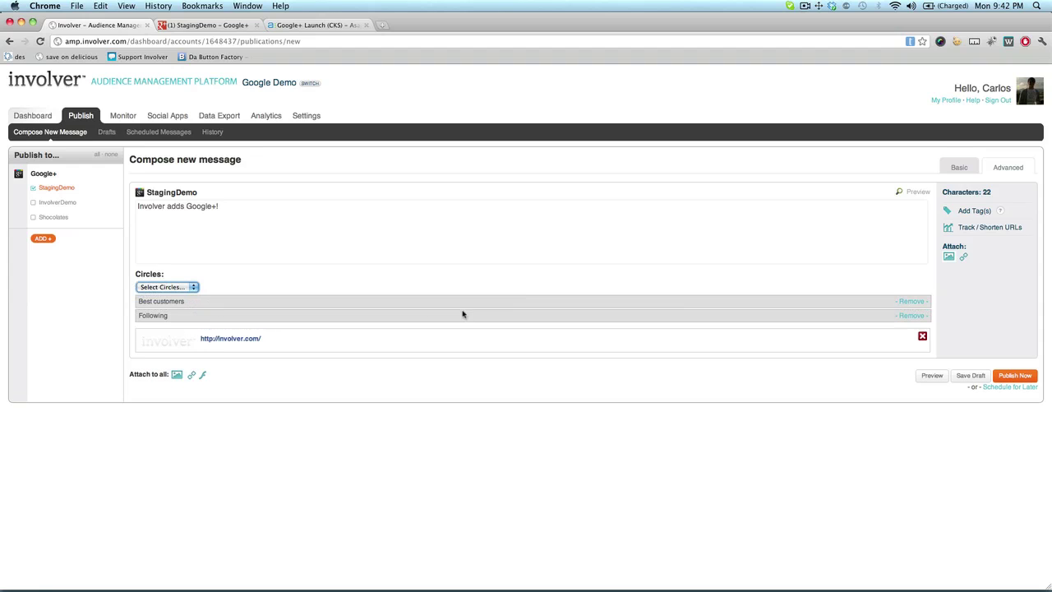
click(1017, 376)
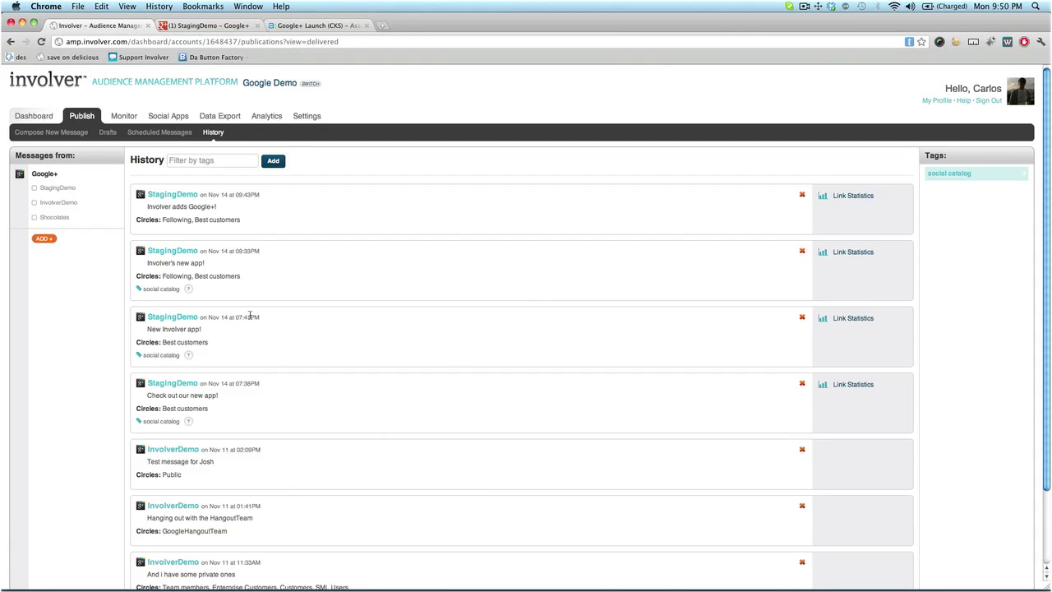
Open the Google Plus analytics overview and review the follower graph's metric options.
click(263, 119)
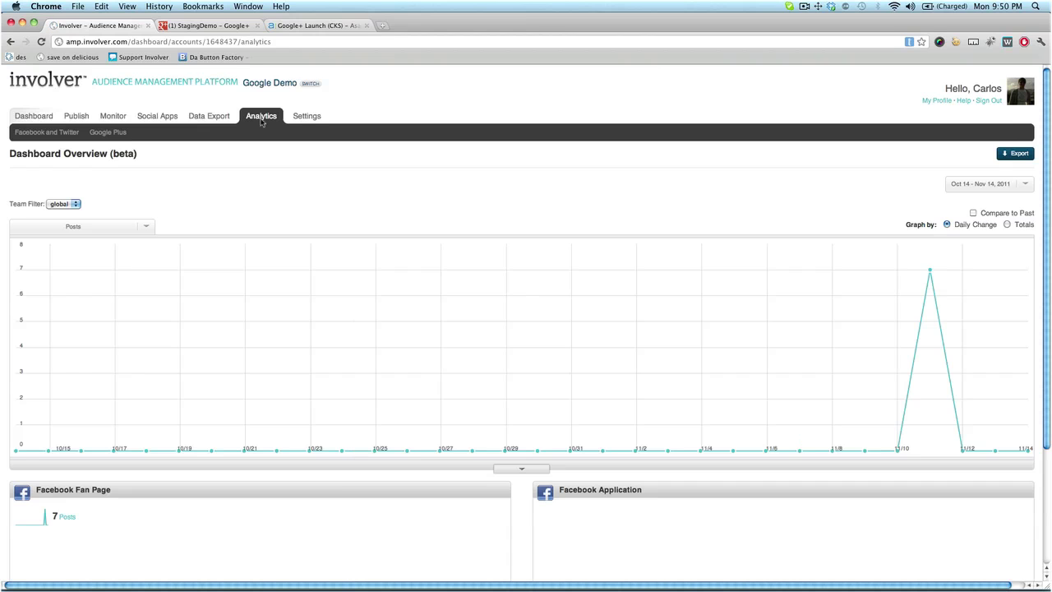
click(115, 135)
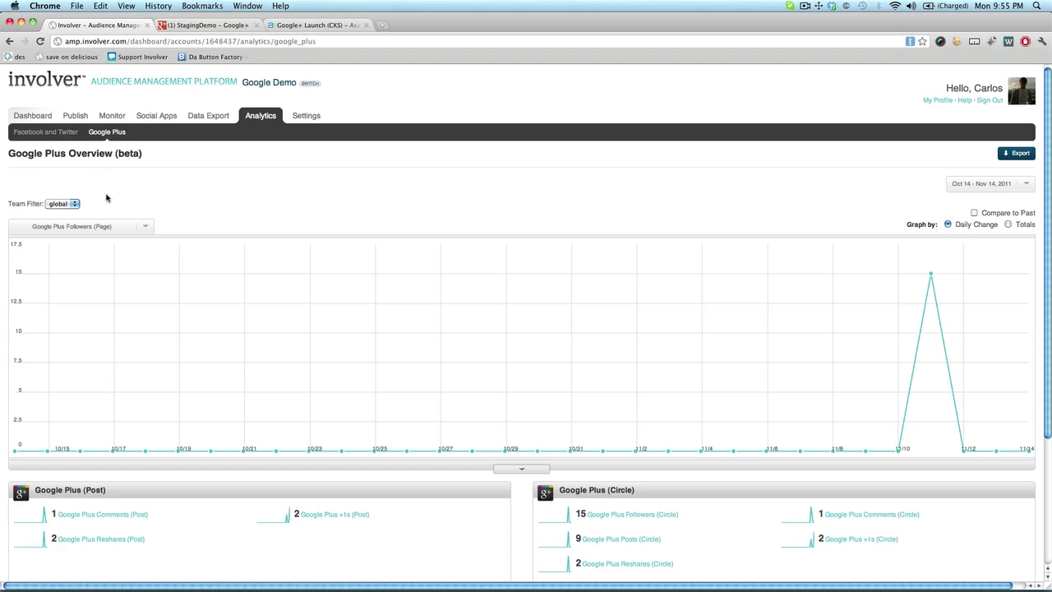
click(147, 226)
Expand the average daily figures table under the graph, showing InvolverDemo's 0.47 daily followers.
click(1023, 190)
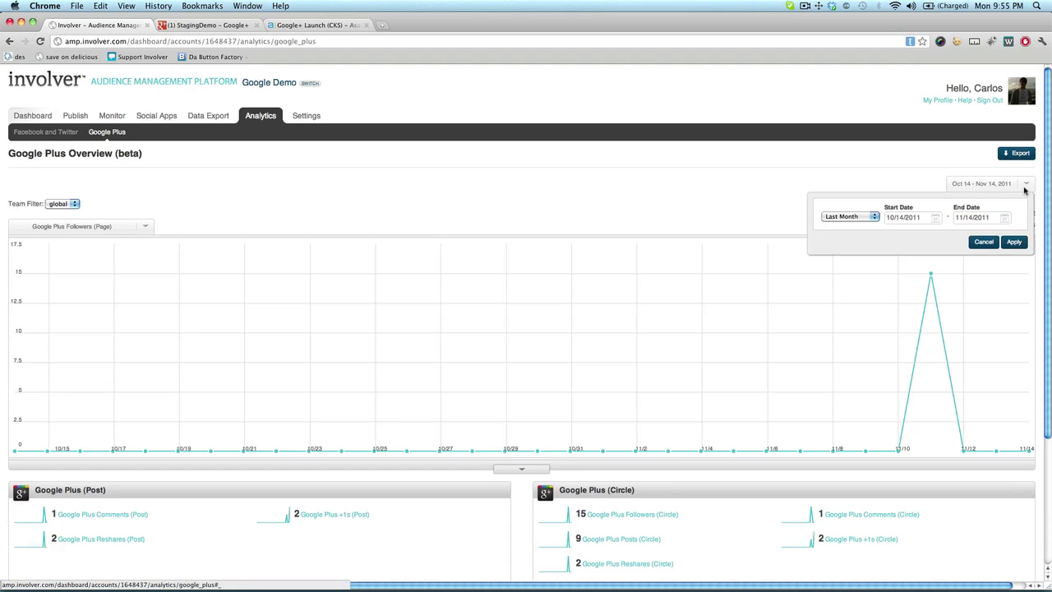
click(982, 243)
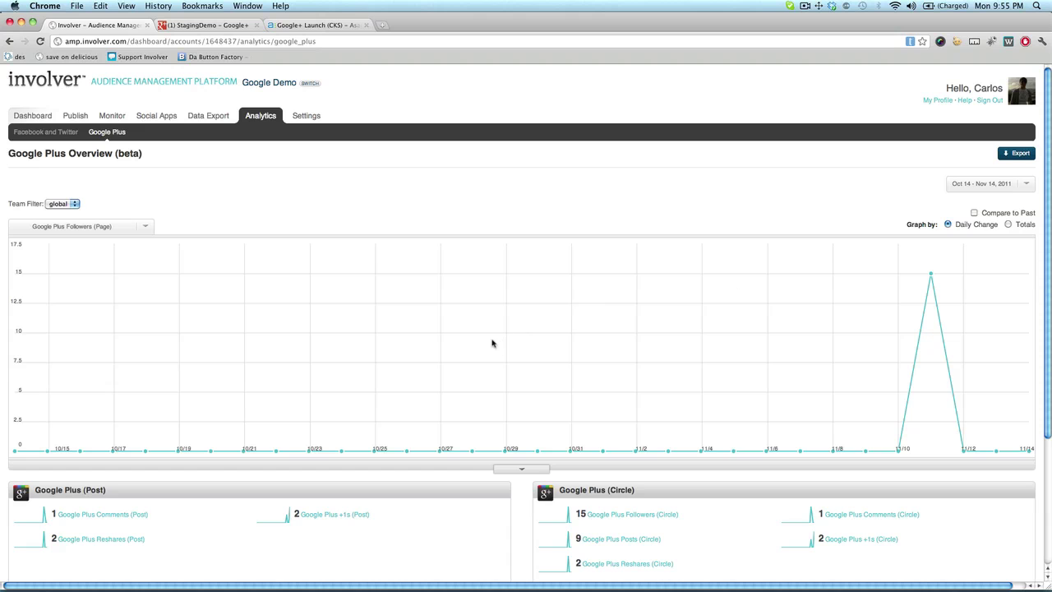
scroll(491, 343, down, 3)
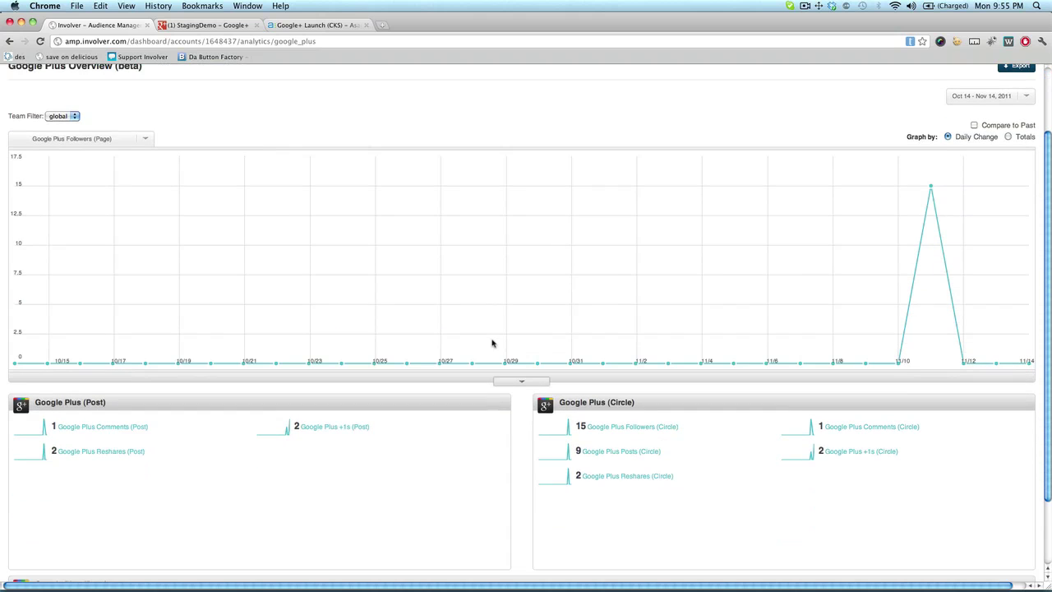
click(521, 382)
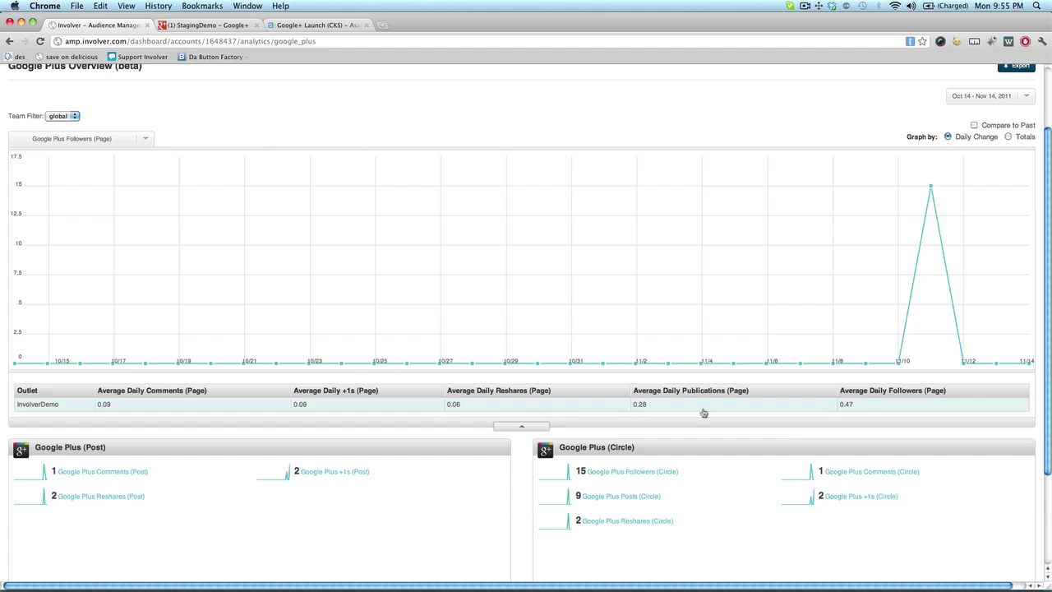
scroll(921, 405, down, 1)
scroll(922, 405, down, 4)
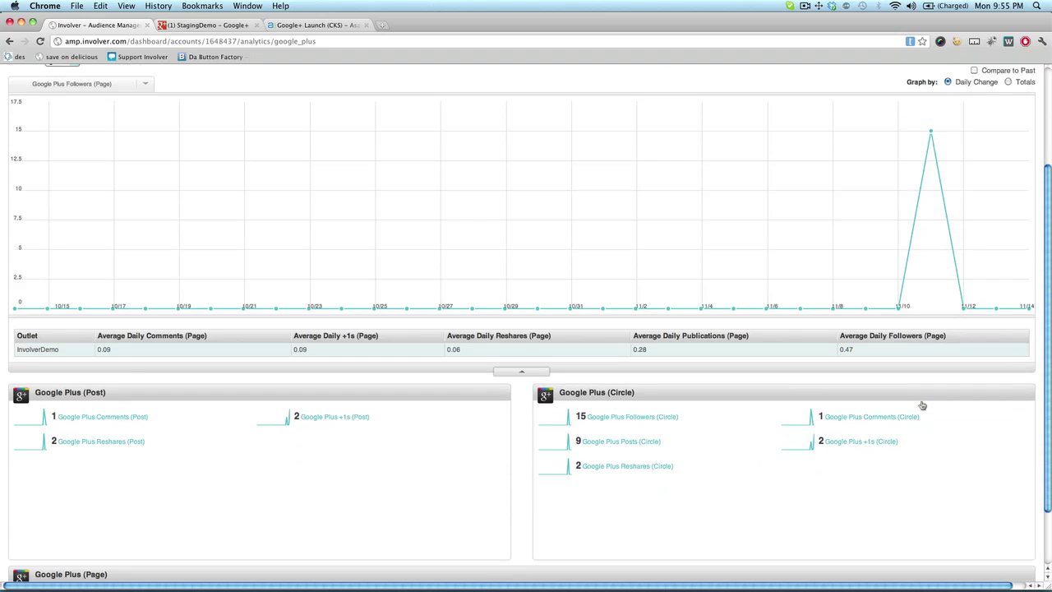
scroll(922, 405, down, 1)
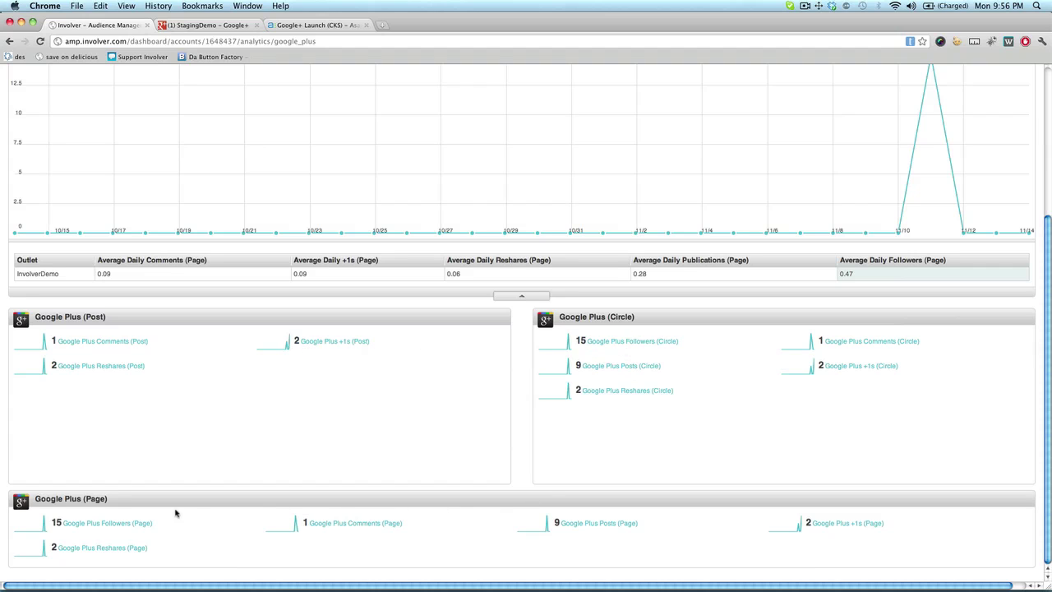
click(127, 524)
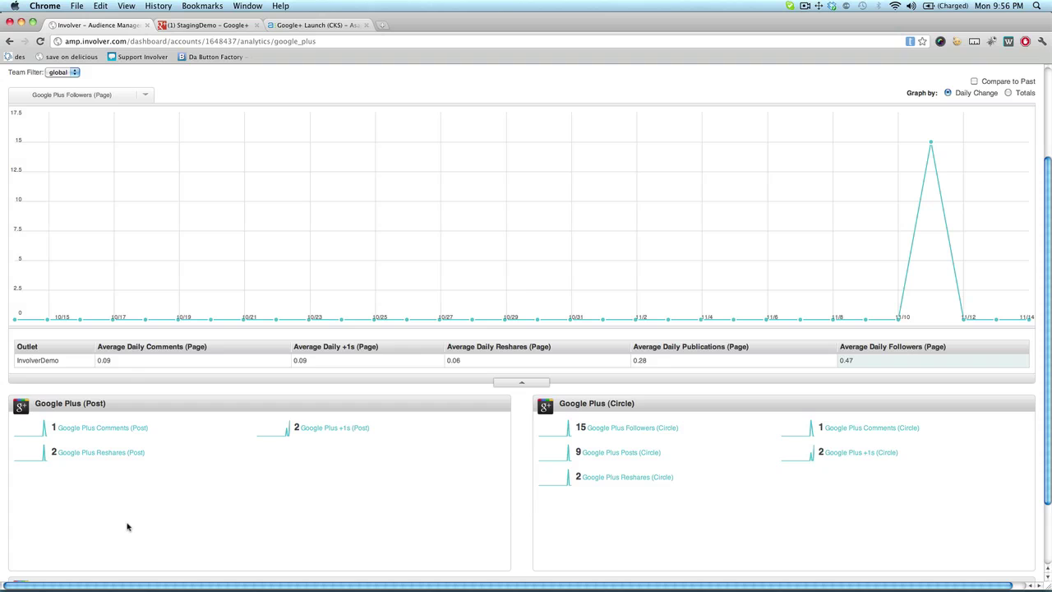
scroll(127, 526, up, 4)
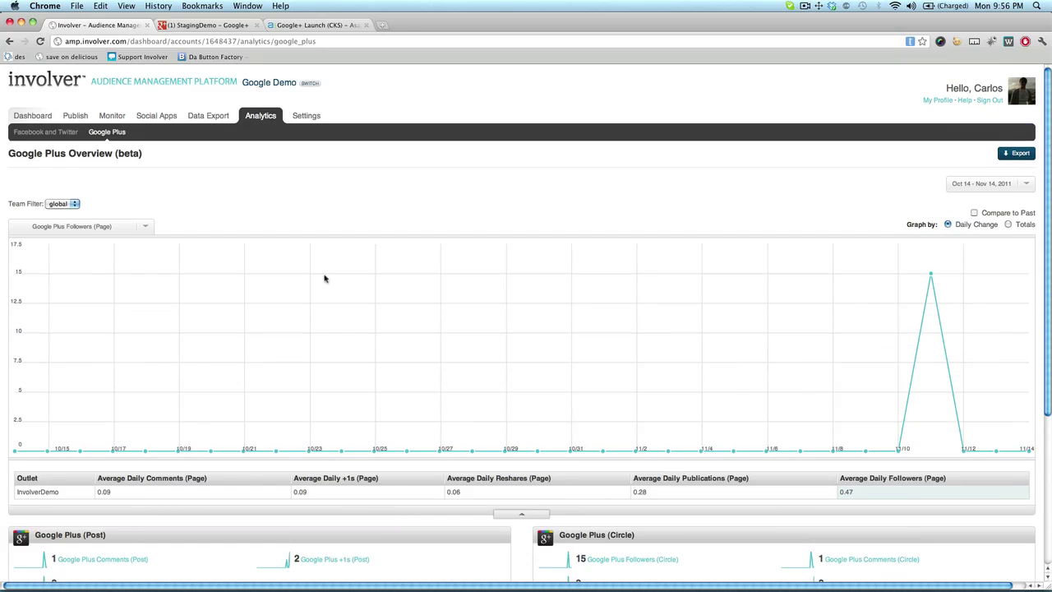